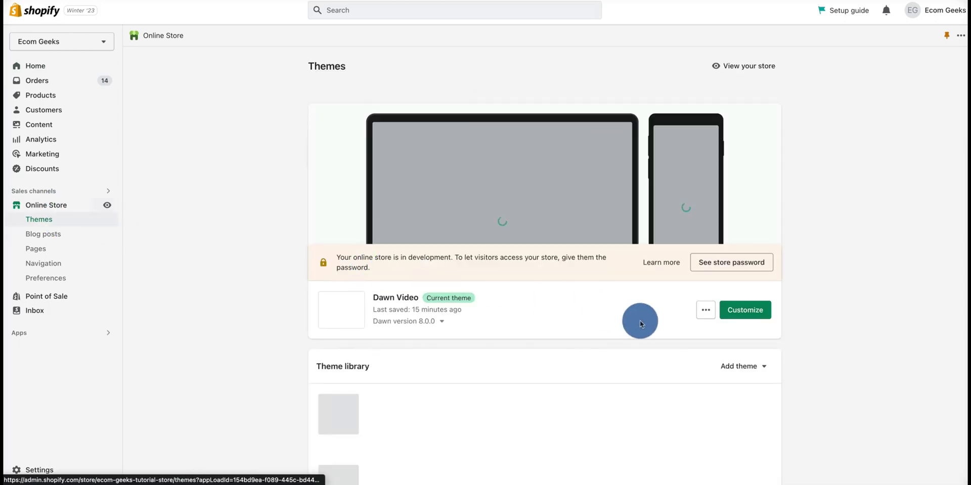
Open the Dawn Video theme's code editor and add a Sections liquid file named video-banner
left_click(703, 312)
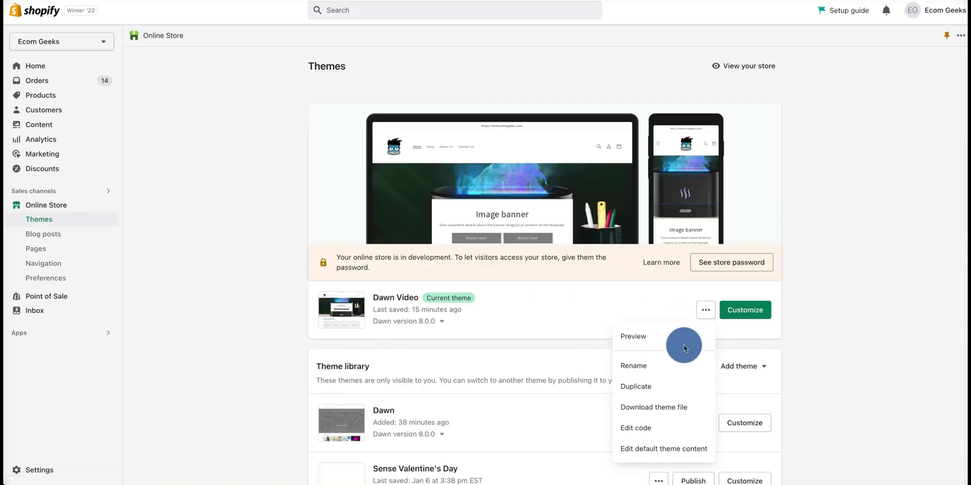
left_click(675, 427)
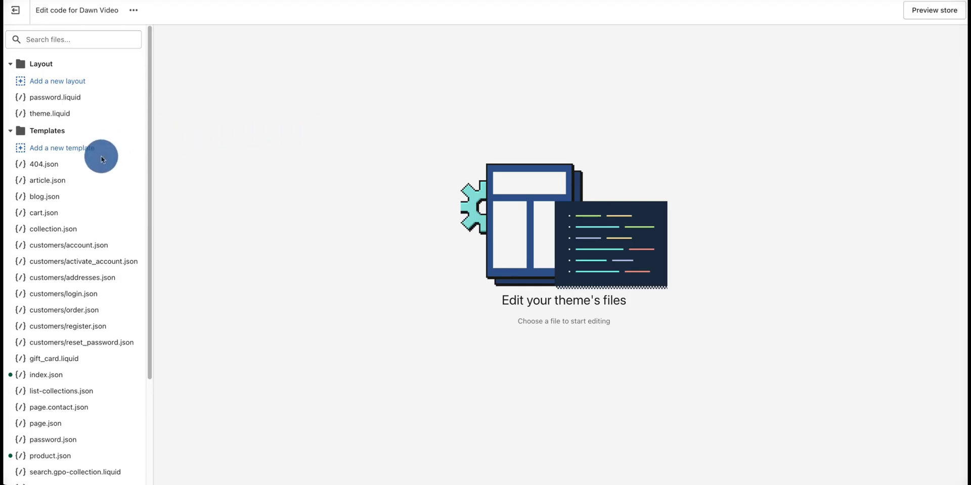
scroll(105, 160, "down", 3)
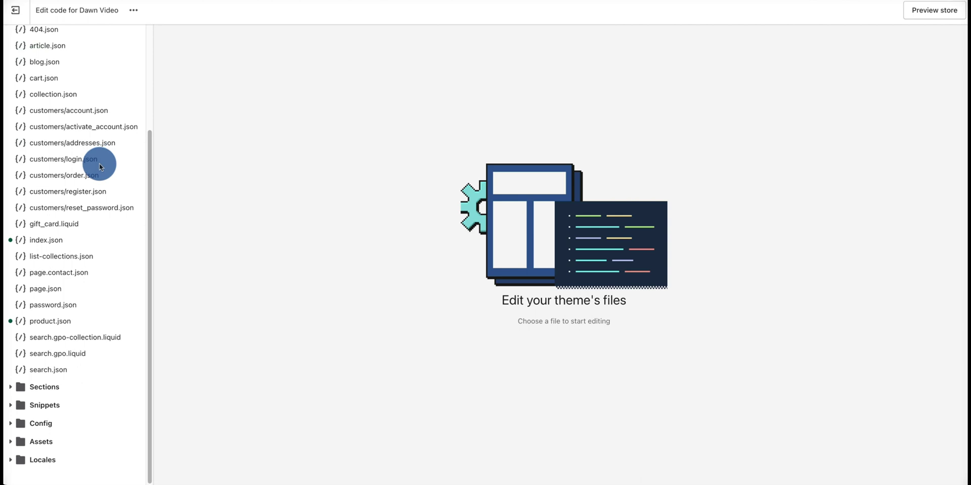
left_click(59, 387)
scroll(108, 347, "down", 3)
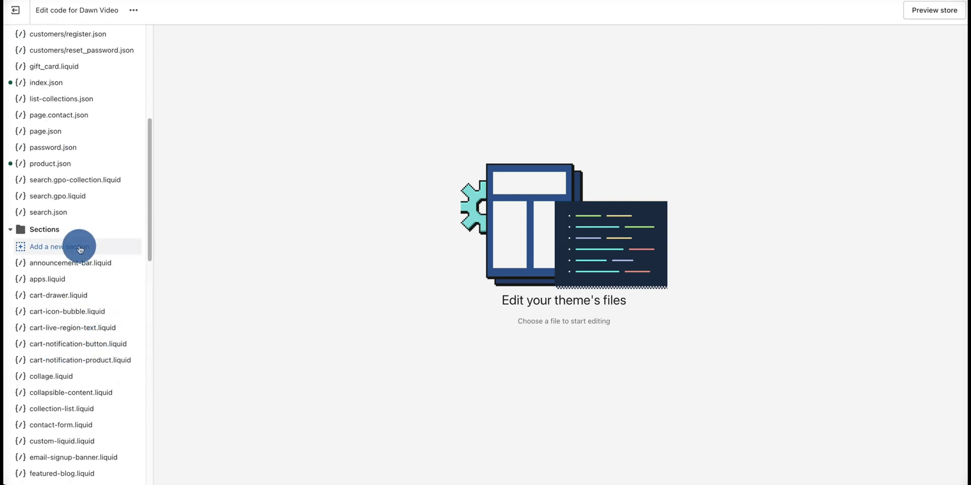
left_click(80, 248)
left_click(403, 263)
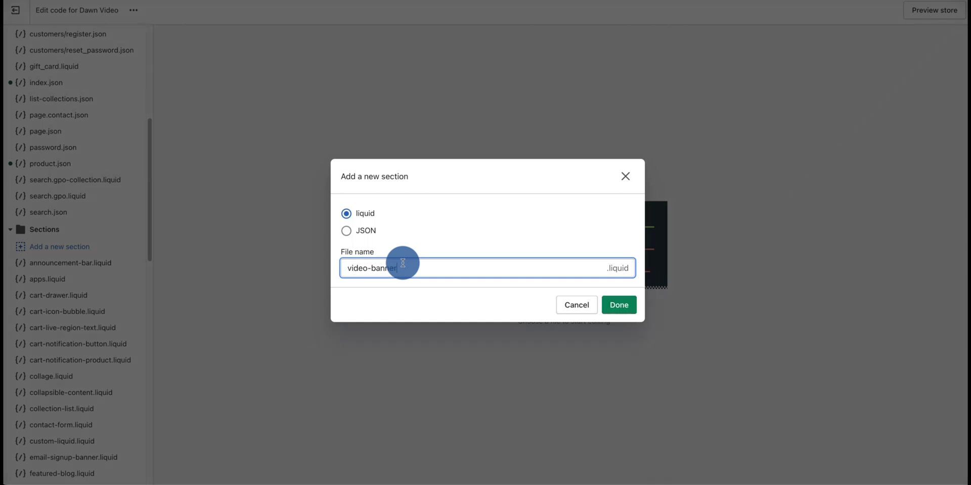
type("video-banner")
left_click(622, 305)
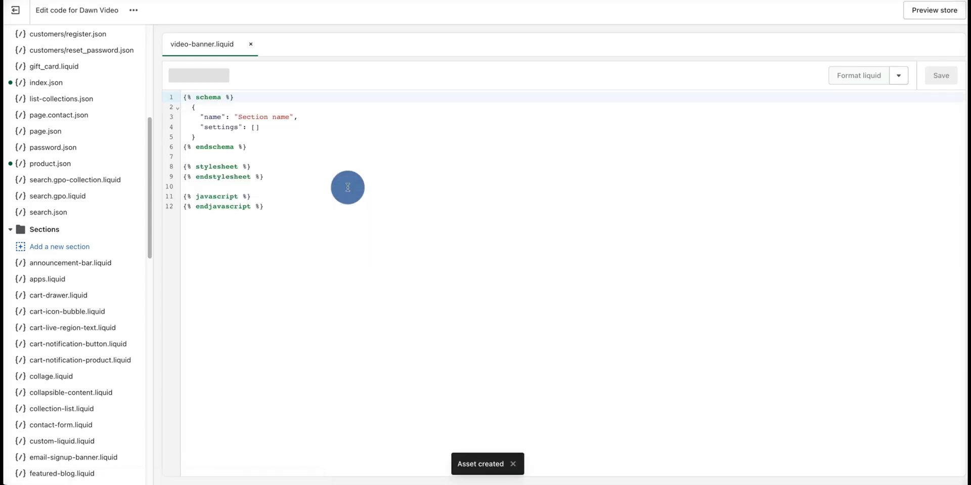
Replace the video-banner template with the pasted Video Background section code, then exit to Themes
left_click(368, 185)
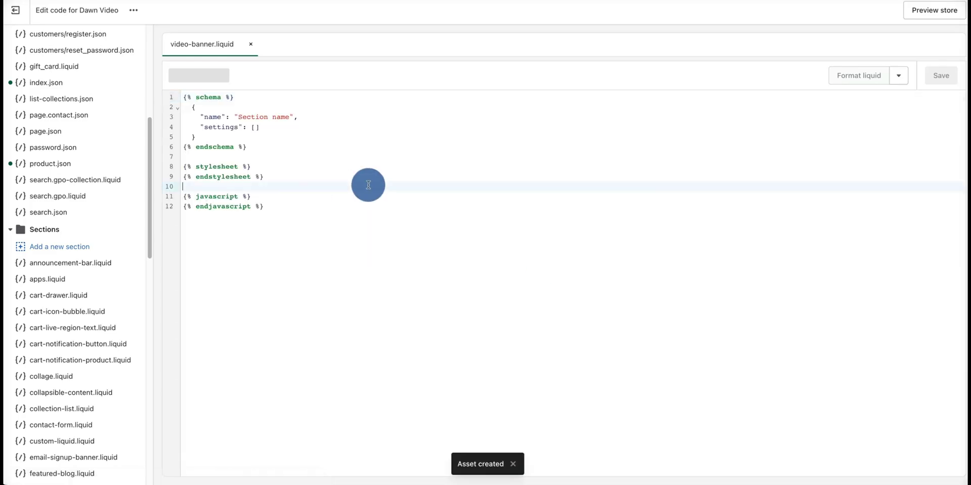
key("ctrl+a")
key("BackSpace")
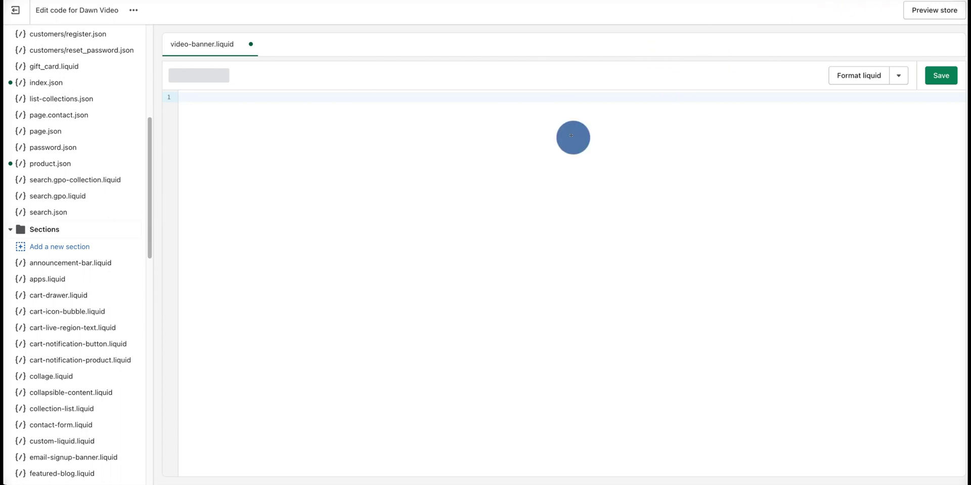
right_click(578, 130)
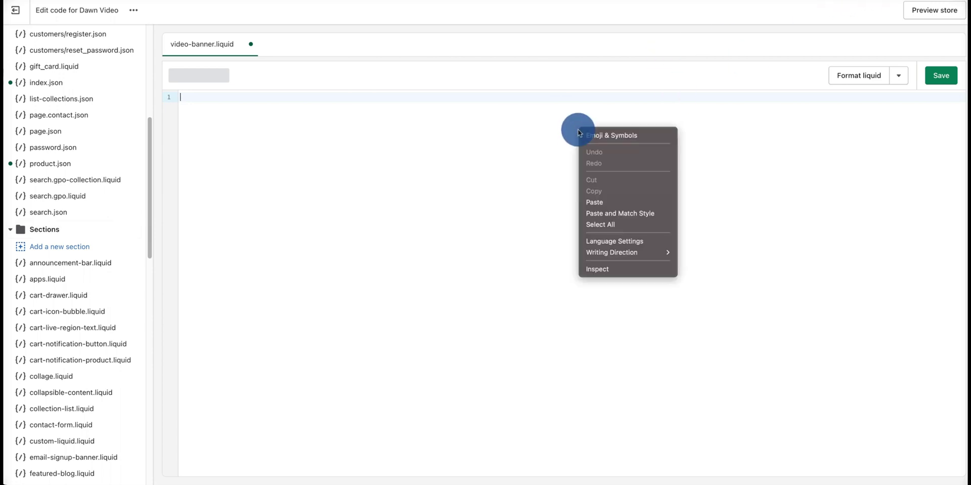
left_click(619, 202)
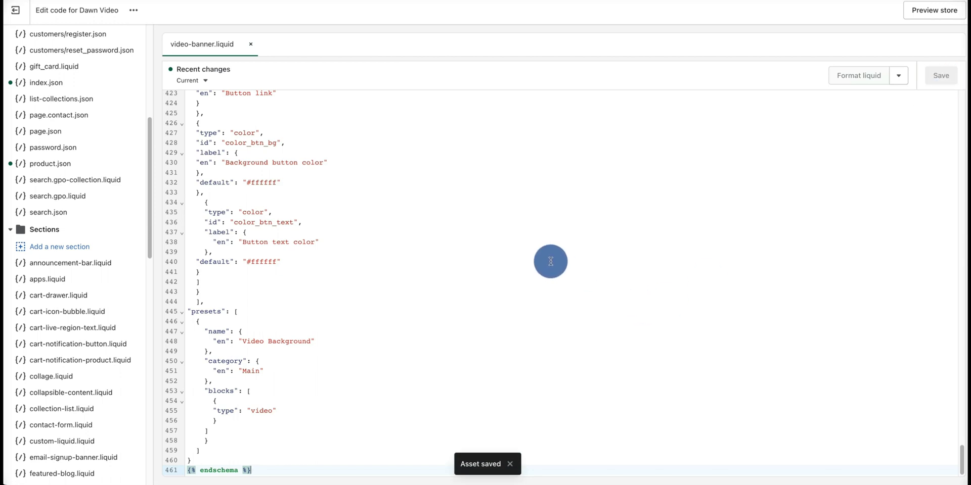
left_click(28, 18)
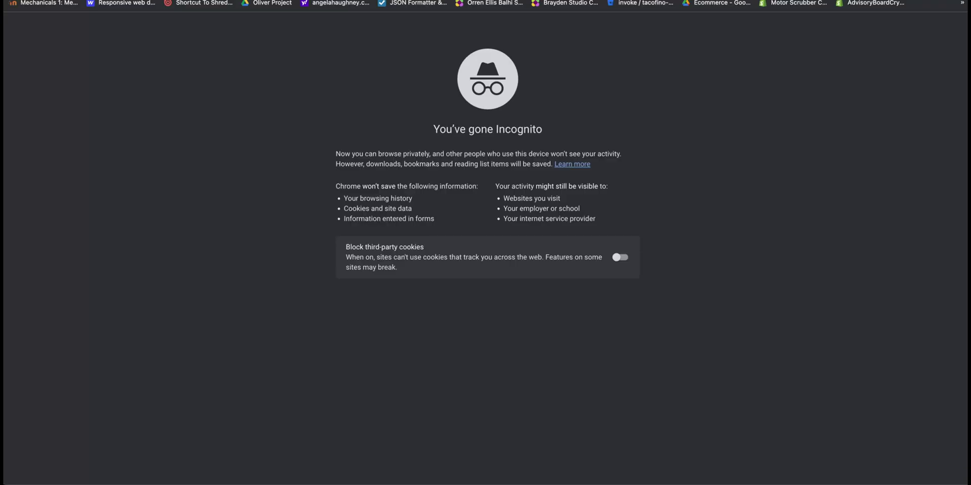
On pexels.com, open the pink flower stock video under Videos and show its download sizes
type("pexels.com")
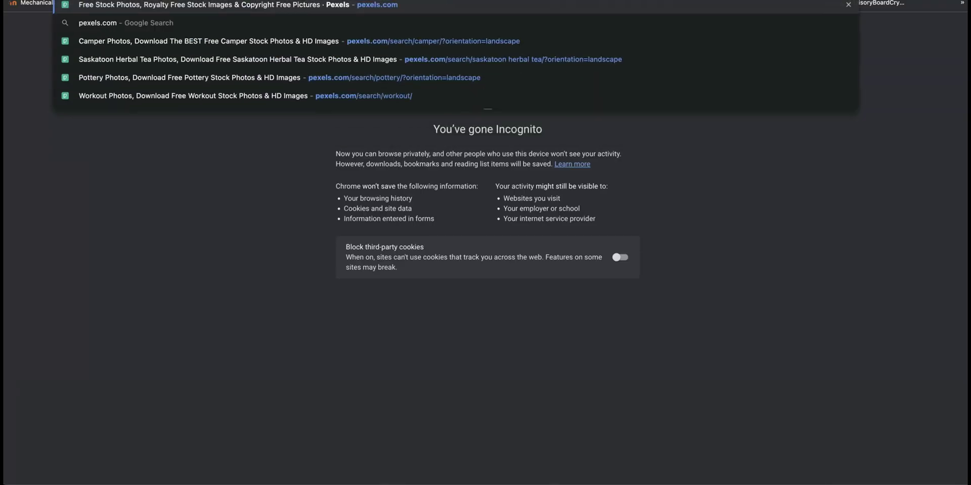
key("Return")
left_click(426, 205)
left_click(460, 282)
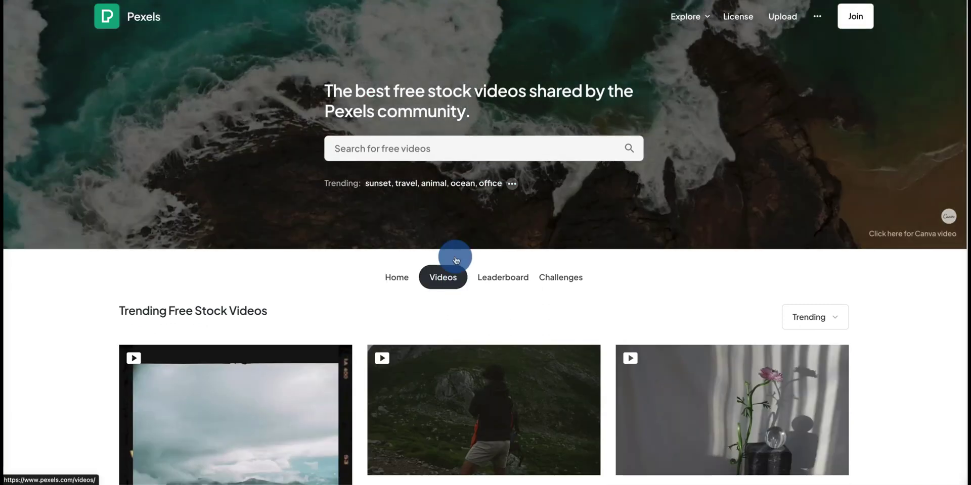
scroll(457, 255, "down", 4)
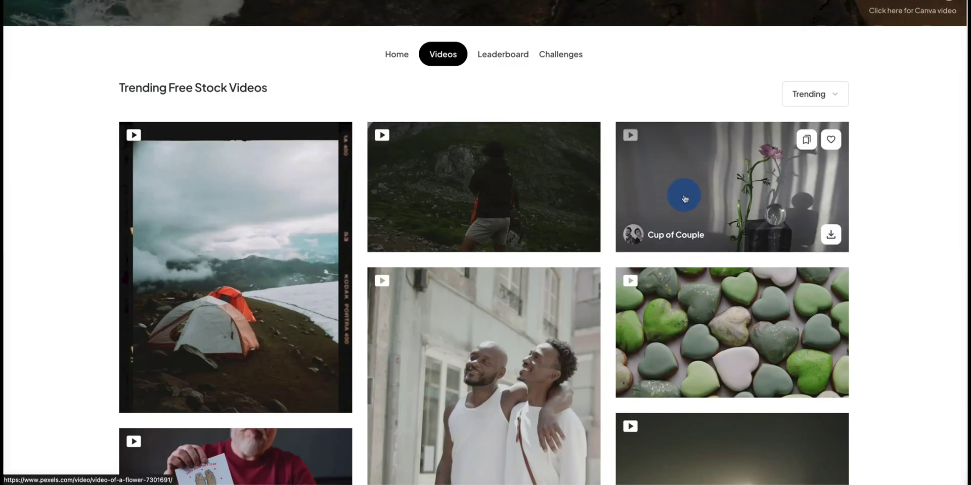
left_click(675, 178)
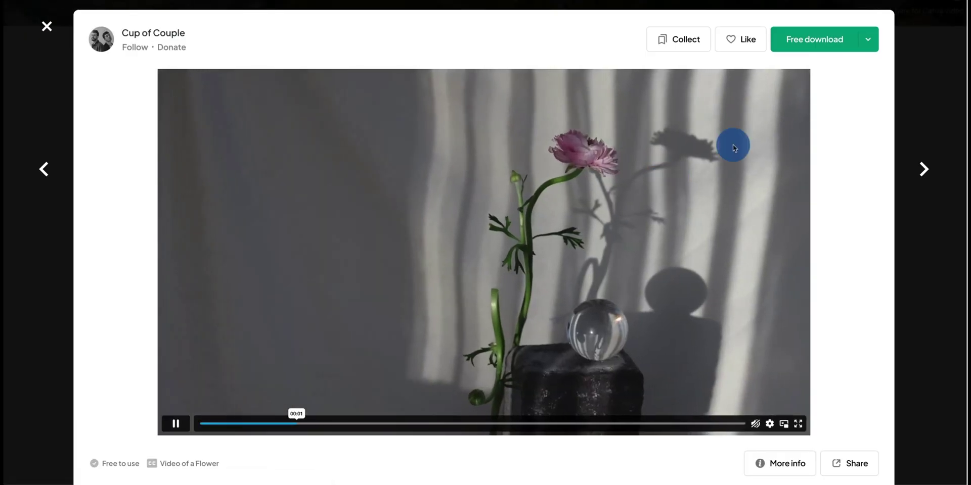
left_click(868, 42)
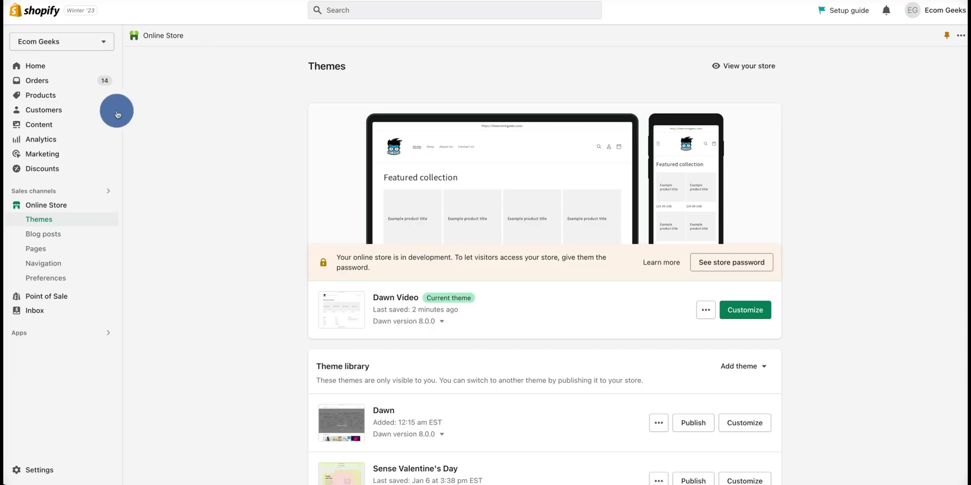
Copy the 'video (1)' file link from Content > Files and return to Online Store
left_click(76, 128)
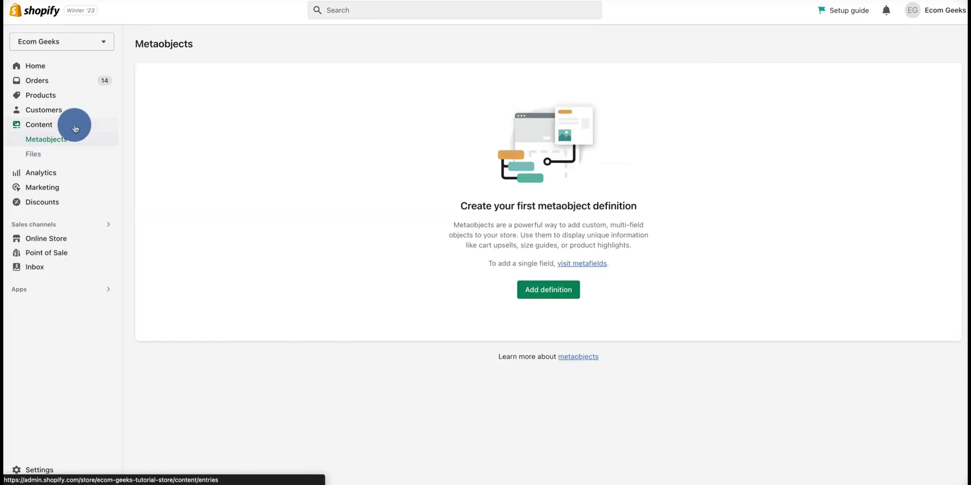
left_click(60, 153)
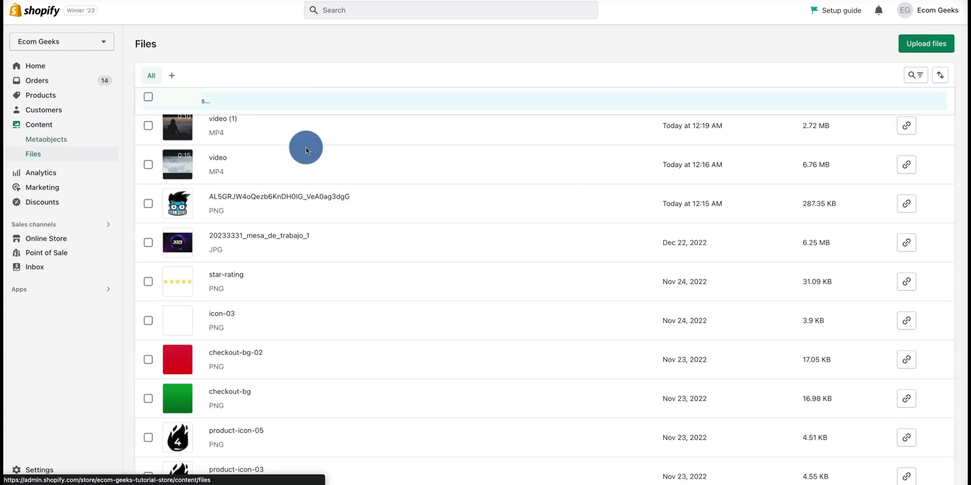
left_click(916, 47)
left_click(697, 335)
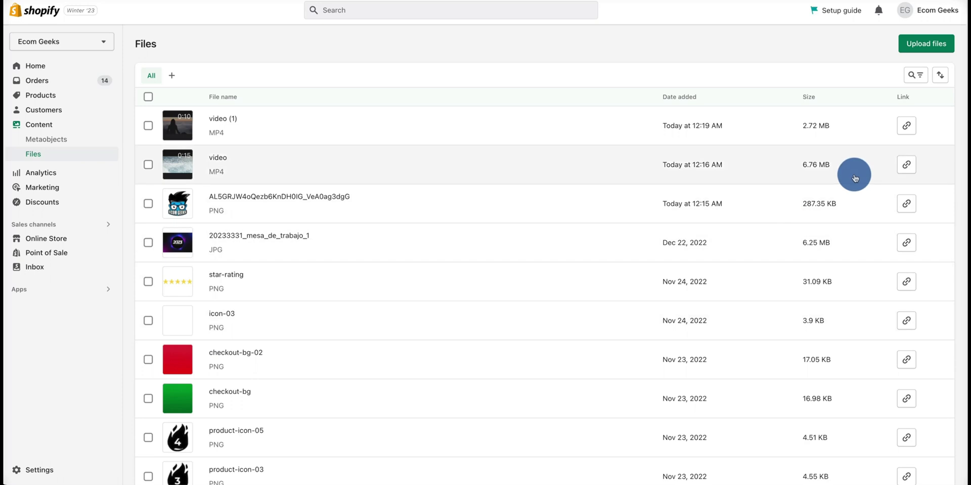
left_click(907, 128)
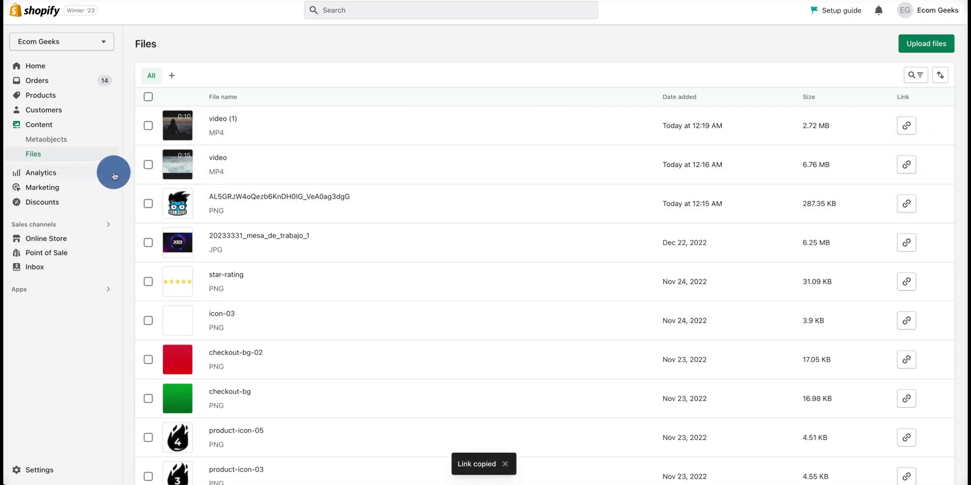
left_click(63, 236)
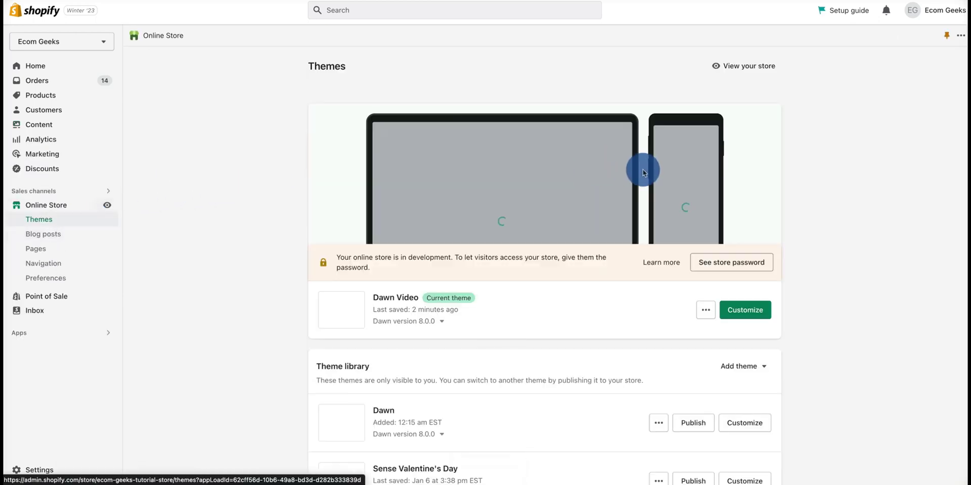
In the Dawn Video theme editor, add a Video Background section and move it above Featured collection
left_click(755, 312)
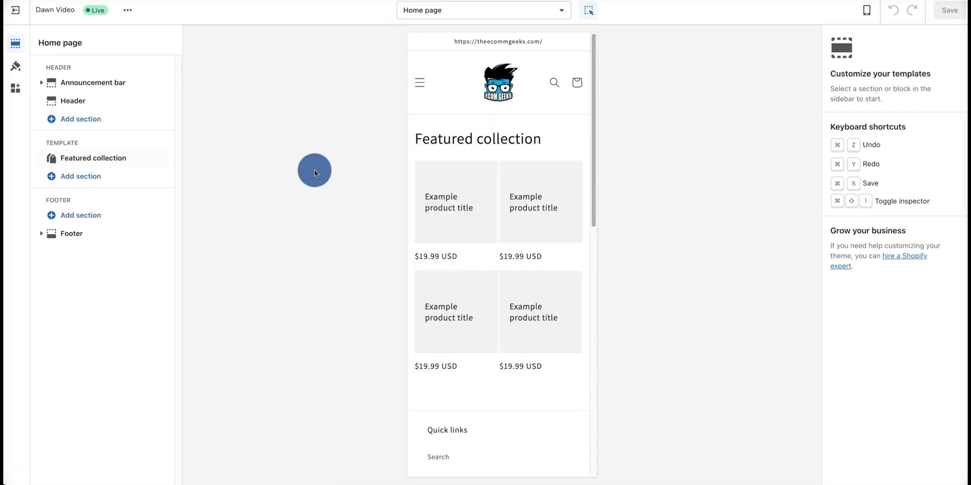
left_click(100, 180)
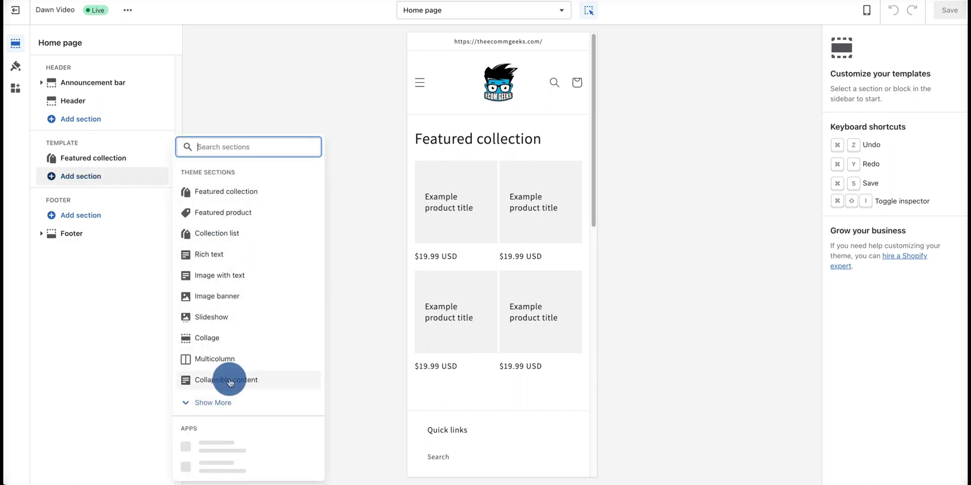
left_click(238, 400)
scroll(236, 300, "down", 2)
scroll(239, 306, "down", 2)
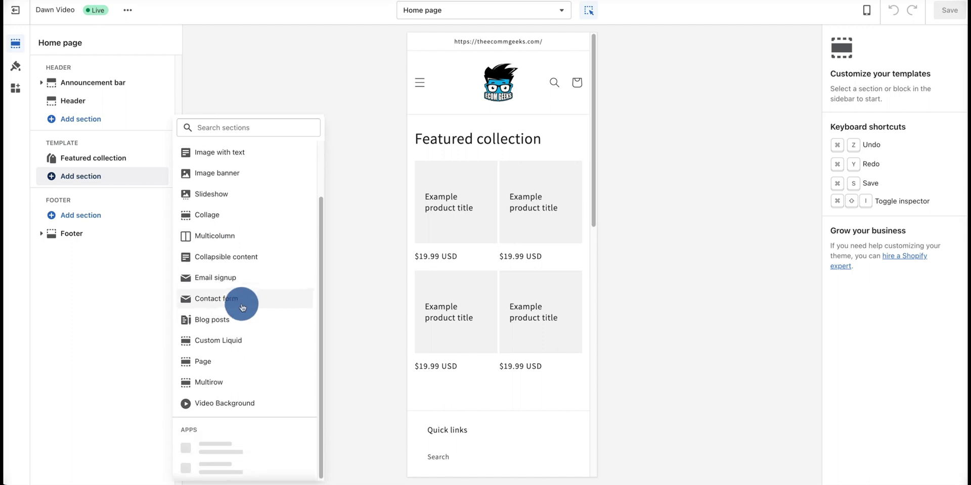
left_click(248, 408)
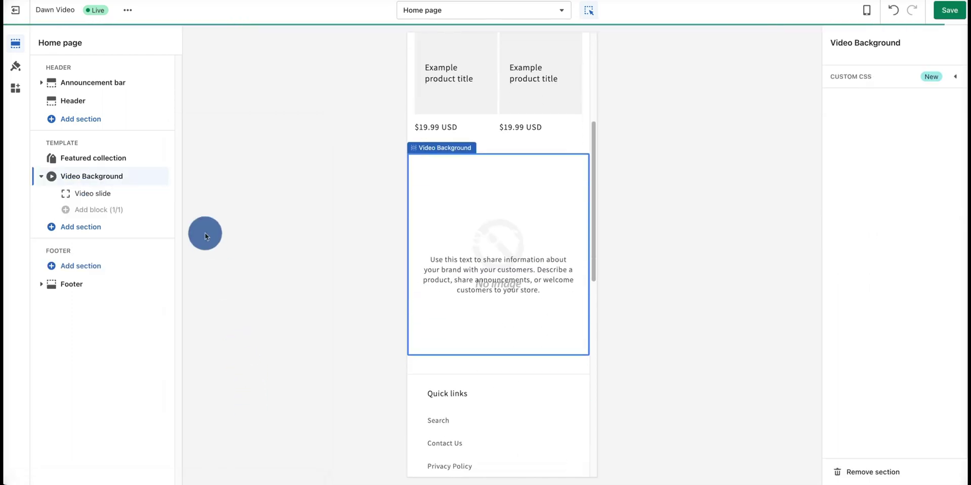
left_click_drag(167, 180, 154, 165)
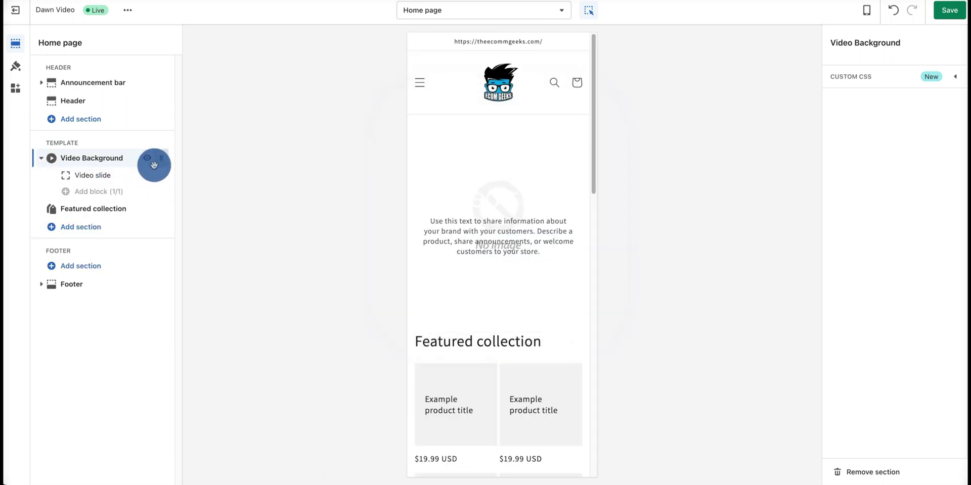
Paste the copied cdn.shopify.com video URL into the Video slide's Video Link field
left_click(96, 175)
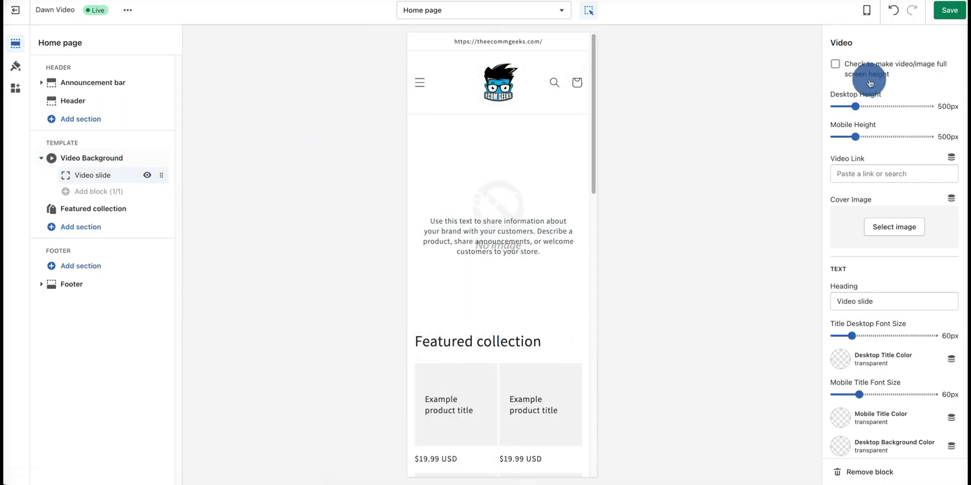
left_click(868, 174)
key("ctrl+v")
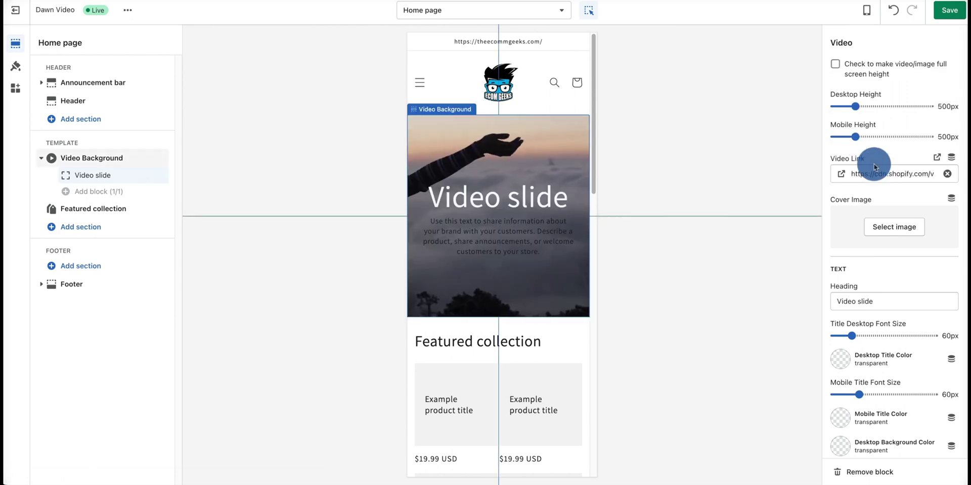
Leave full-screen height off and keep the slide's Mobile Height at 500px
left_click(866, 78)
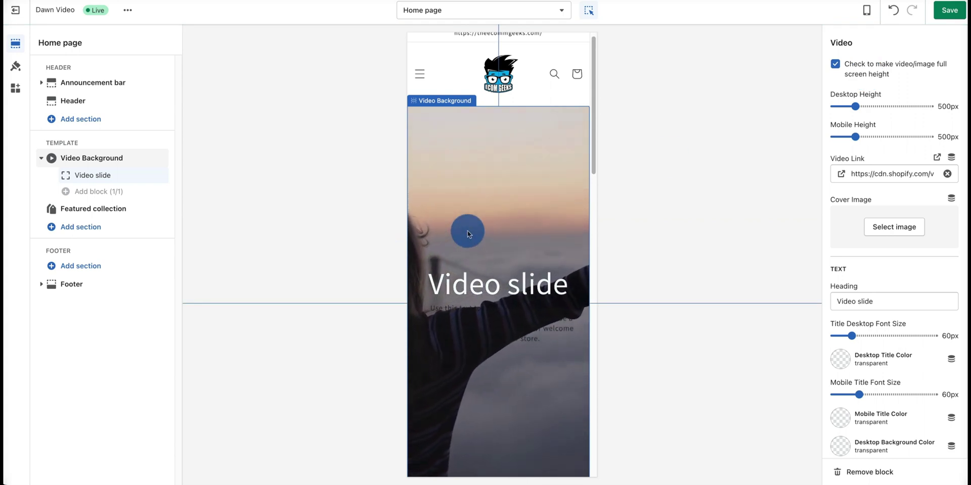
triple_click(858, 73)
left_click(835, 64)
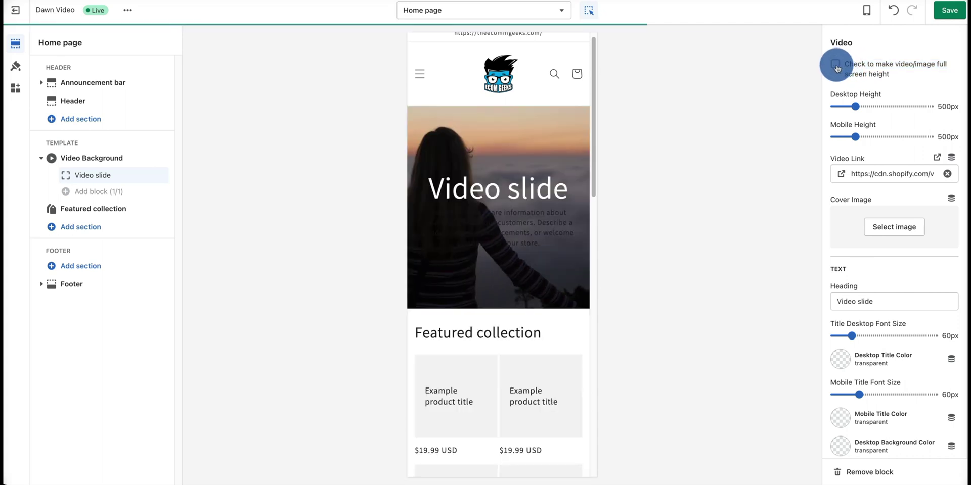
left_click(854, 137)
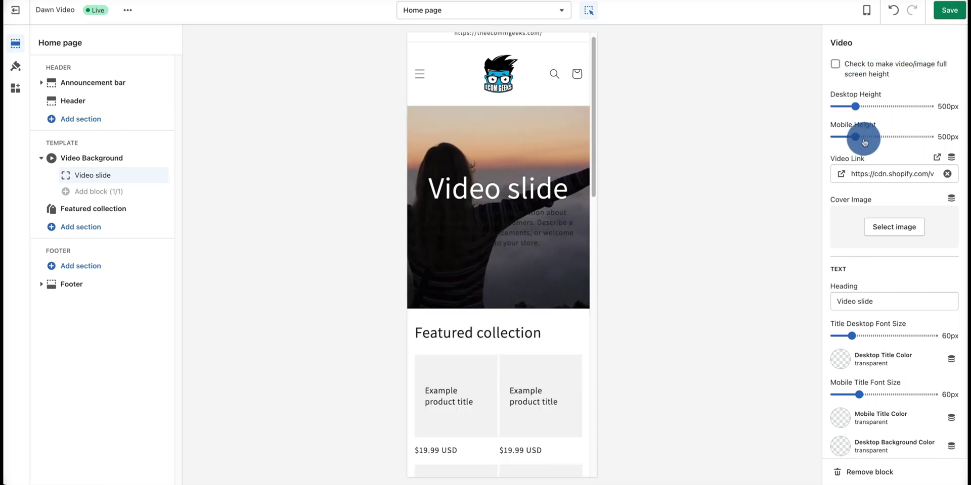
left_click_drag(864, 141, 884, 136)
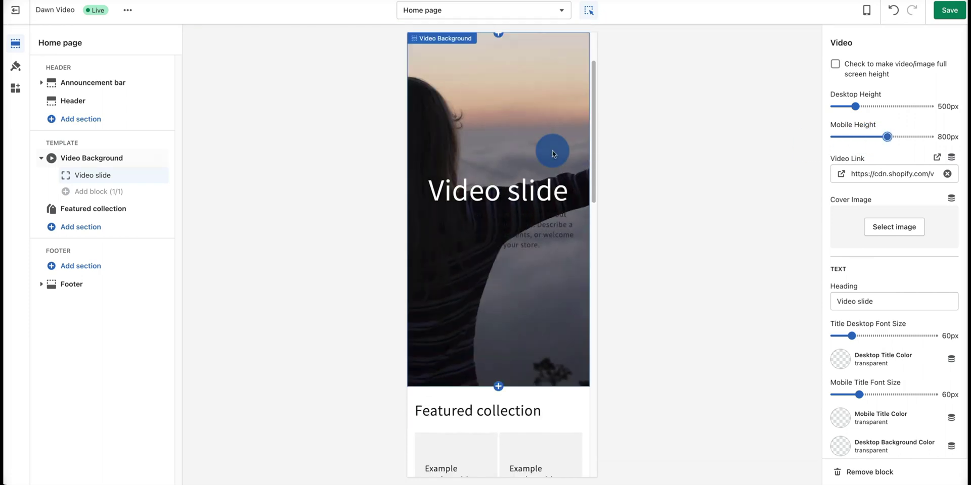
left_click_drag(887, 137, 856, 137)
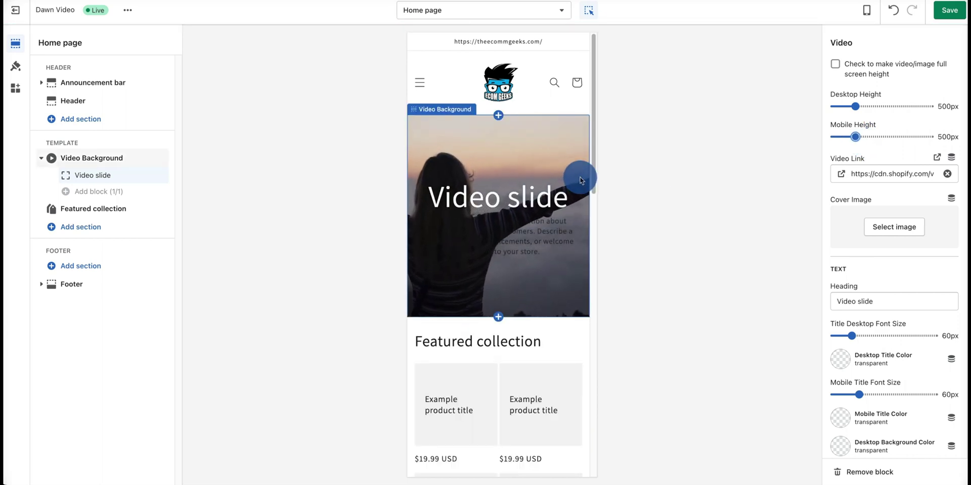
Change the slide heading to 'Video' and set Mobile Title Font Size to 90px
scroll(866, 233, "down", 2)
left_click(867, 234)
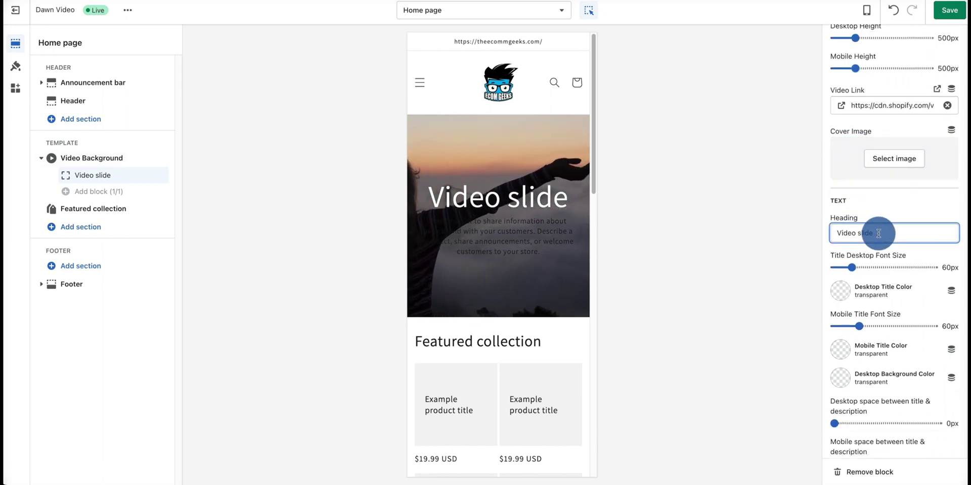
key("BackSpace")
key("BackSpace")
key("BackSpace")
key("BackSpace")
key("BackSpace")
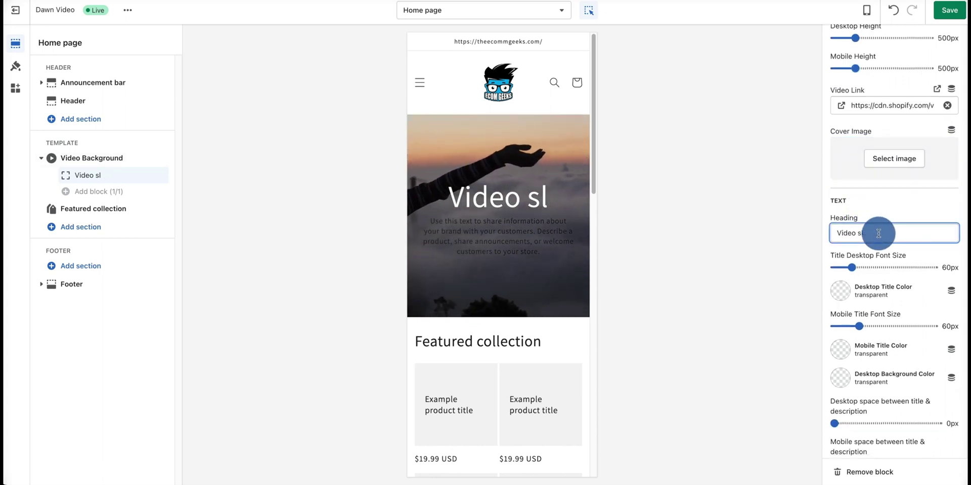
type("T")
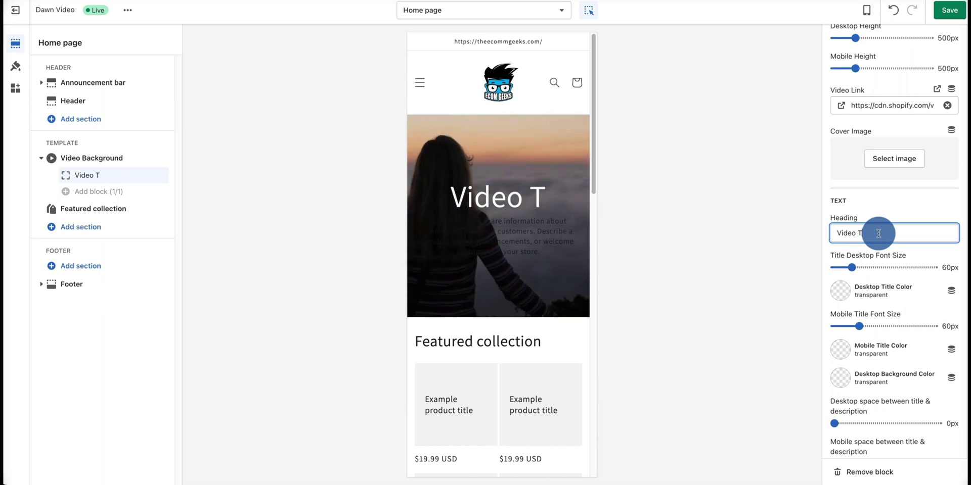
key("BackSpace")
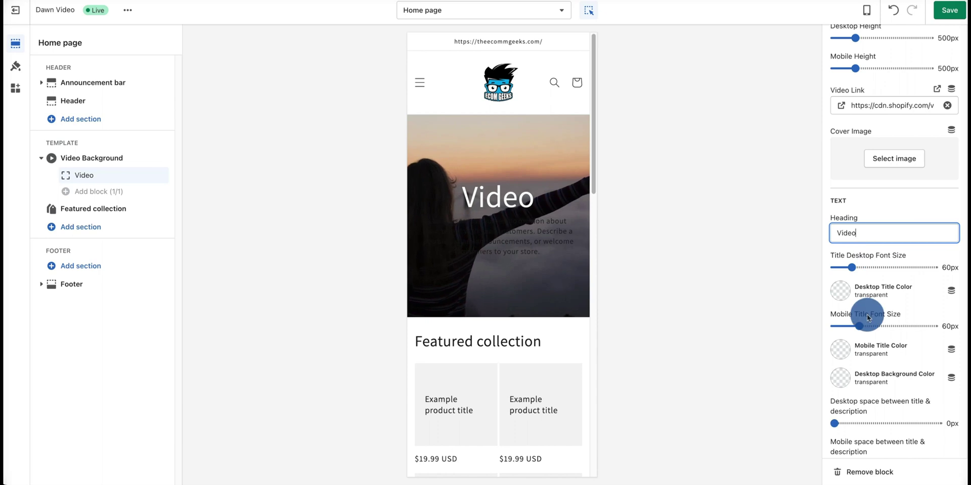
left_click_drag(868, 324, 883, 324)
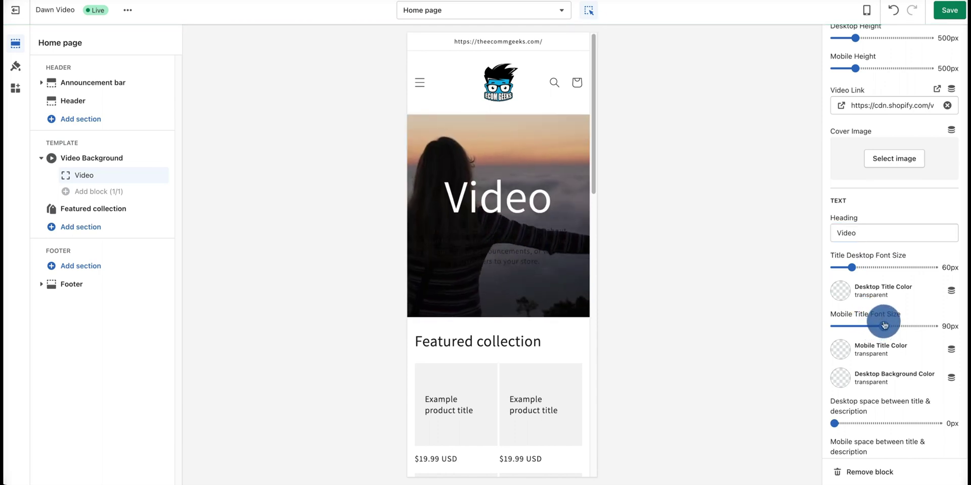
Replace the slide's description with Lorem Ipsum text
scroll(859, 311, "down", 4)
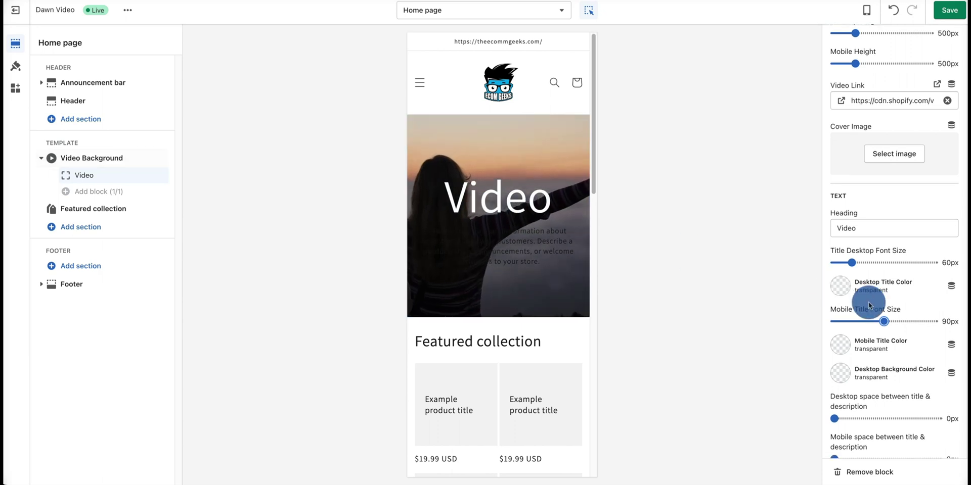
scroll(867, 300, "down", 4)
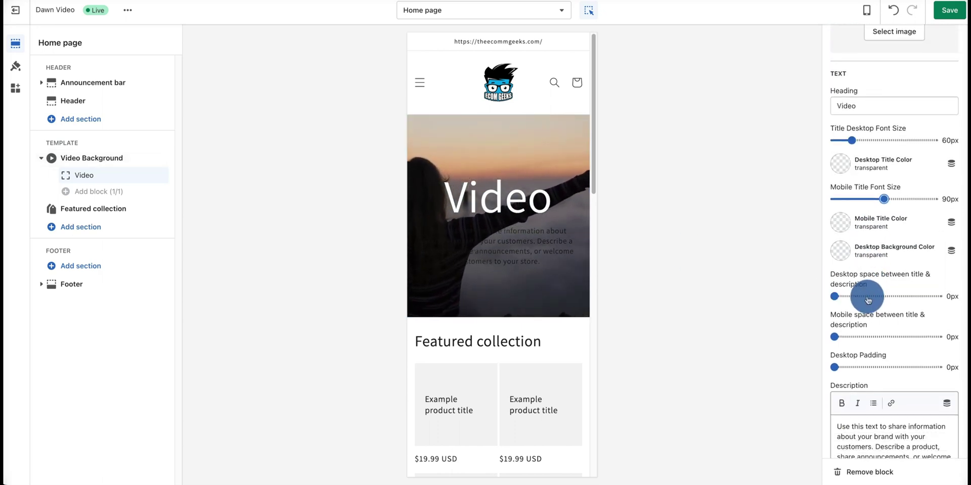
scroll(874, 307, "down", 3)
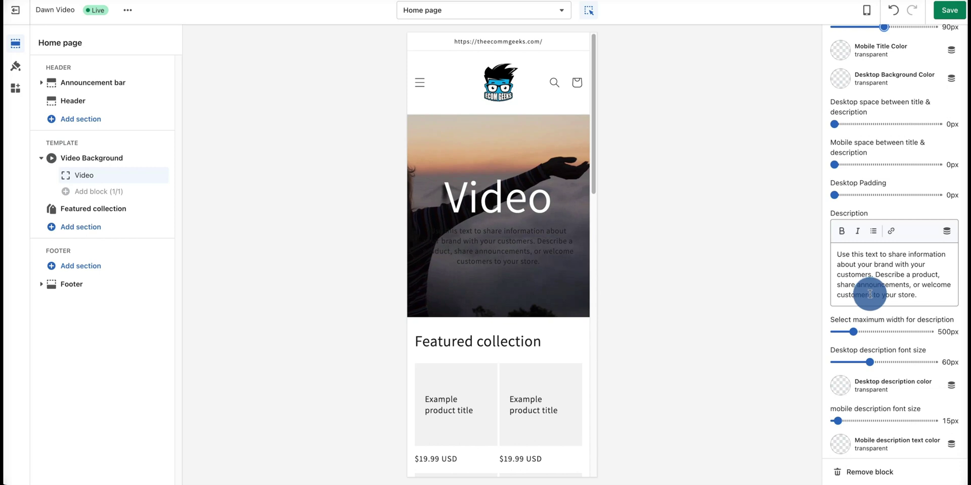
triple_click(870, 293)
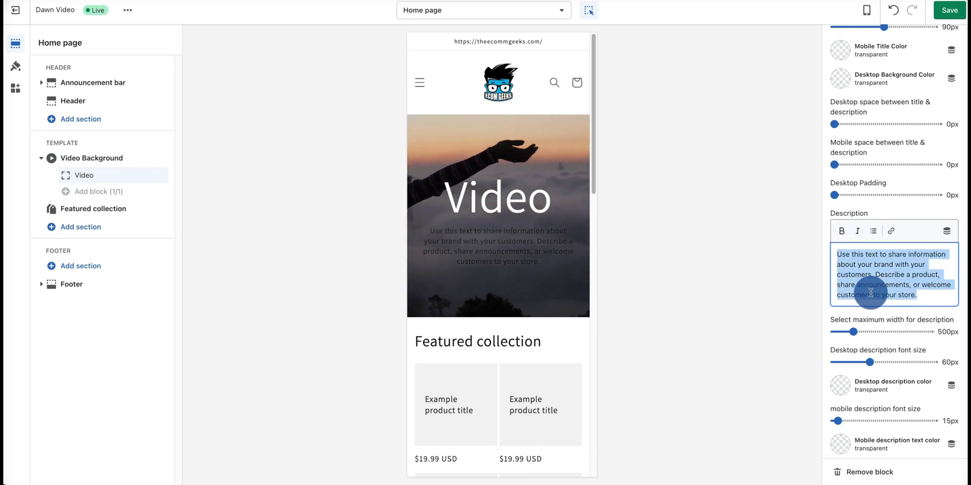
type("Lorem Ipsum Lorem Ipsum")
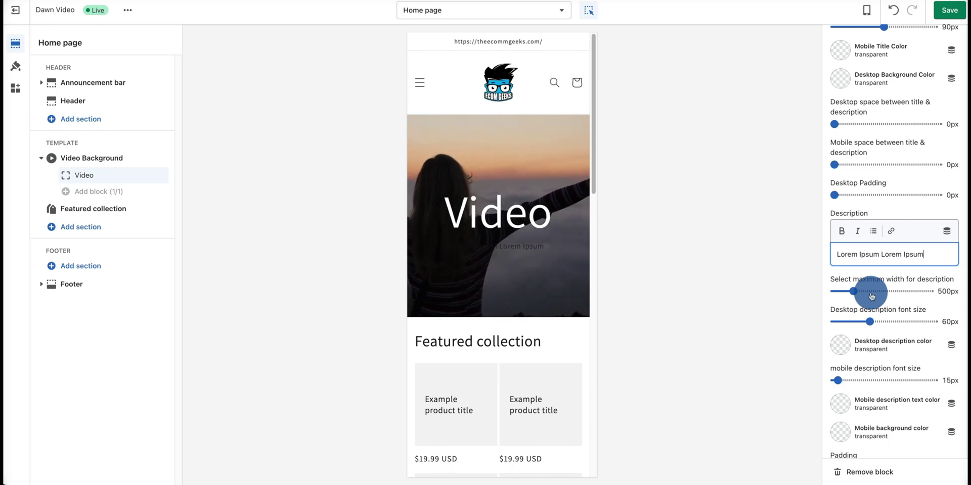
Make the mobile description text colour white
scroll(871, 297, "down", 1)
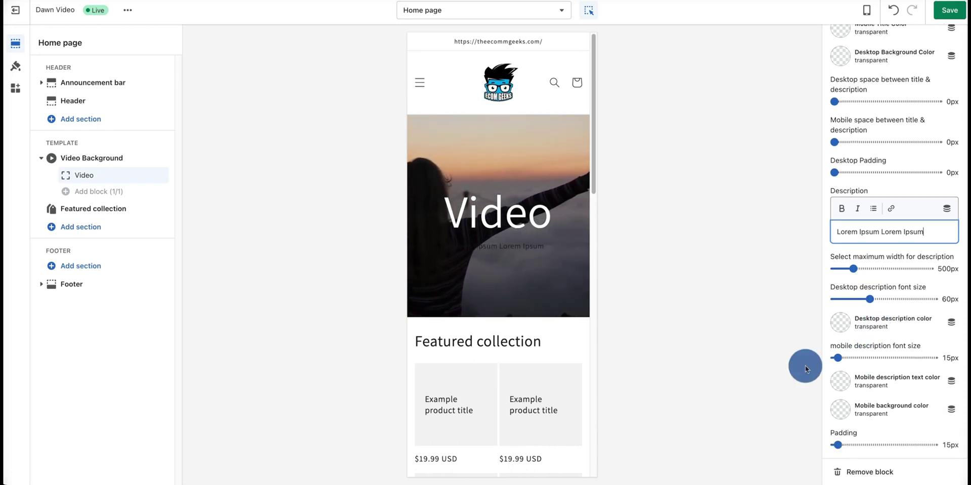
left_click(848, 382)
left_click_drag(841, 283, 829, 206)
left_click(828, 205)
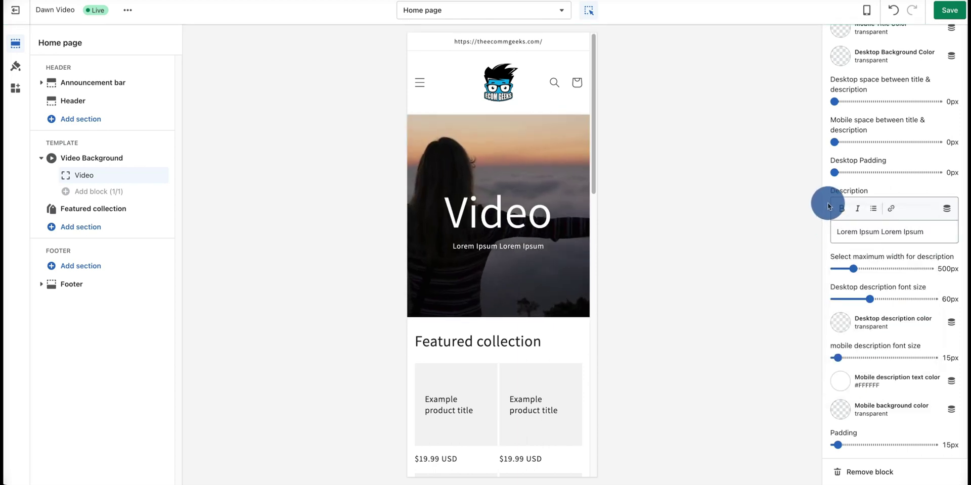
Set the mobile text background colour to black behind the heading and description
scroll(848, 237, "down", 2)
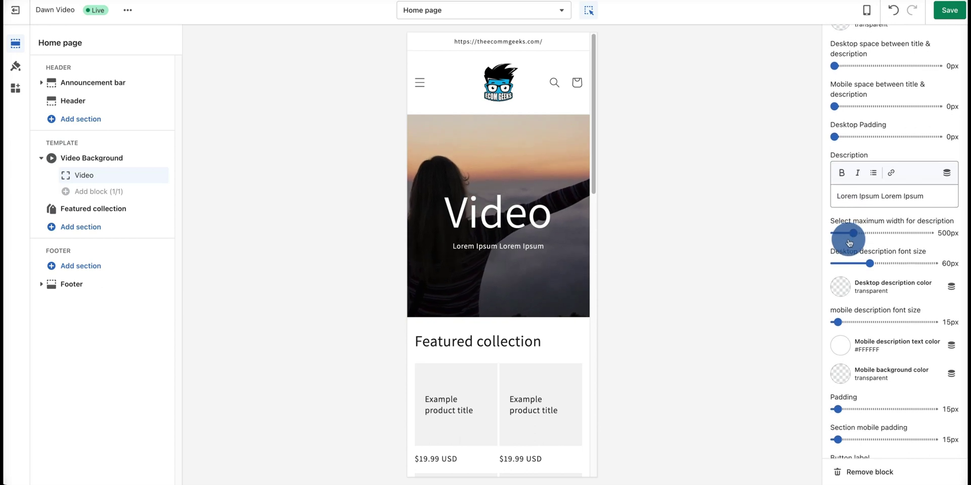
scroll(849, 297, "down", 1)
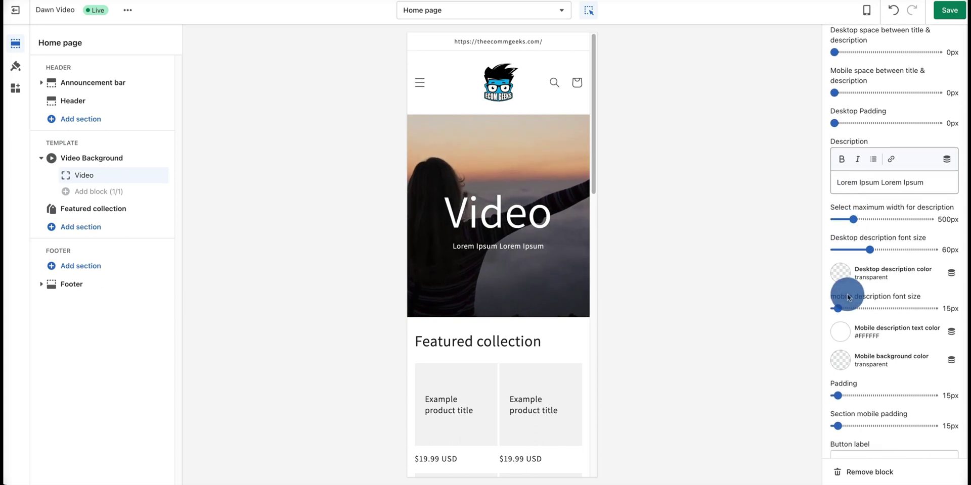
left_click(841, 365)
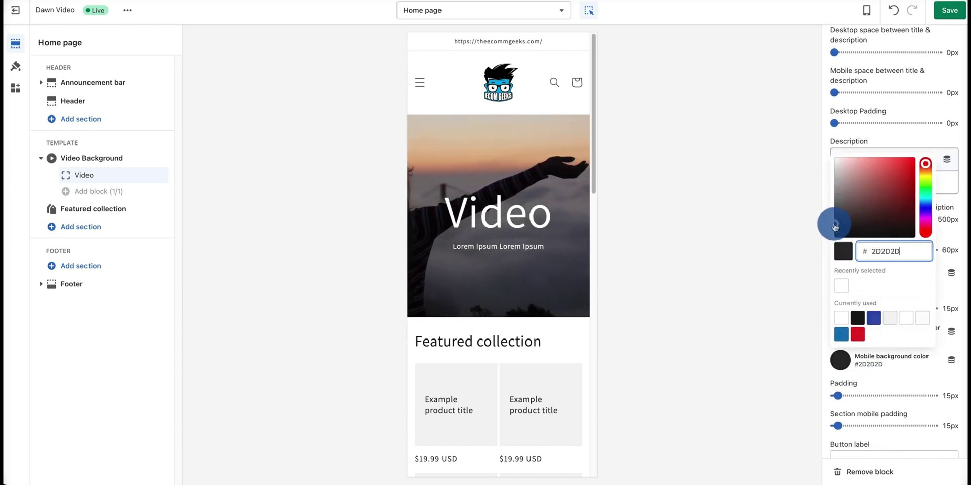
left_click(825, 241)
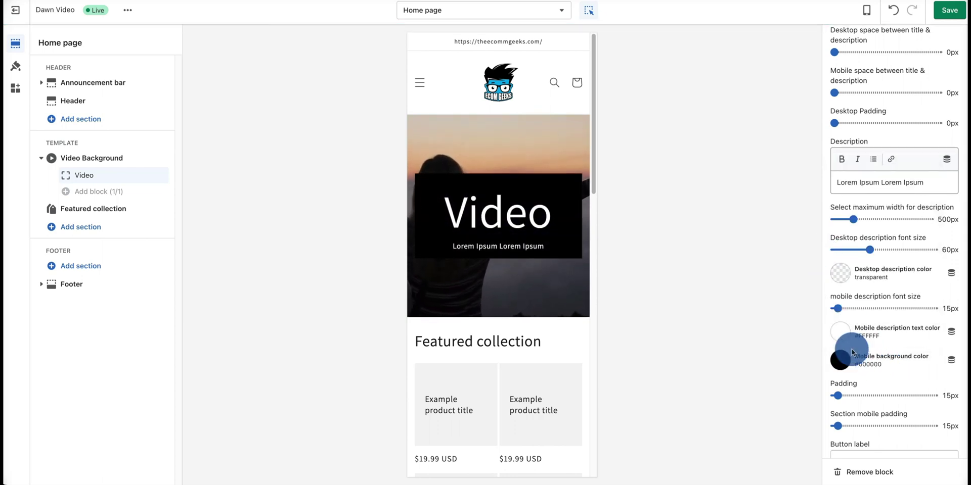
scroll(855, 349, "down", 2)
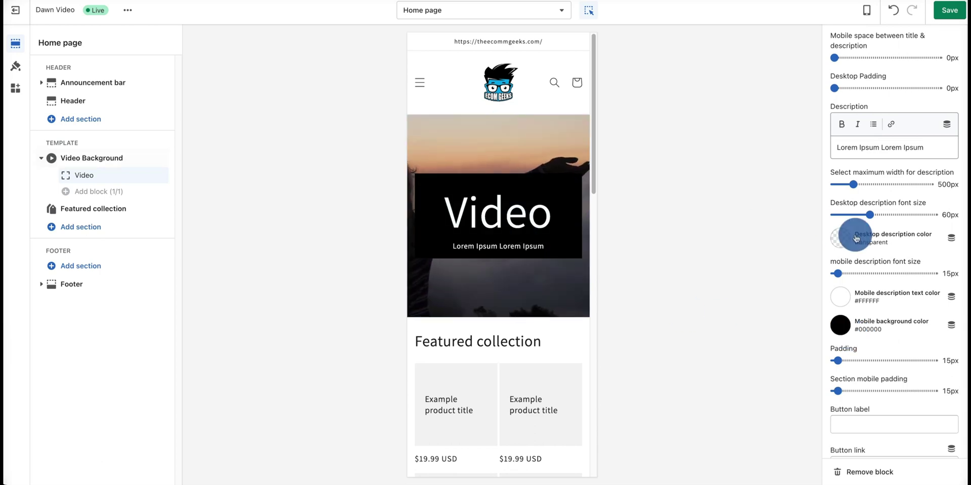
scroll(856, 237, "up", 6)
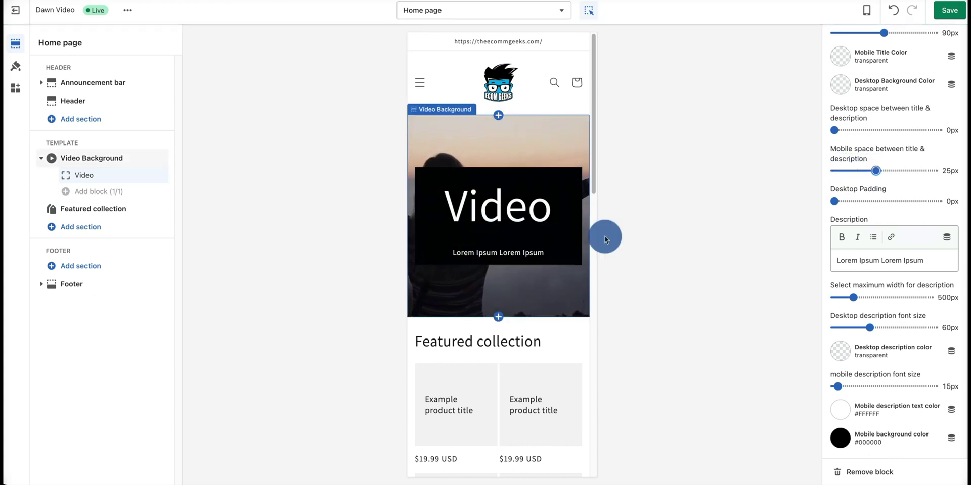
Set the mobile title-to-description gap to 30px and preview the page at desktop width
left_click(883, 170)
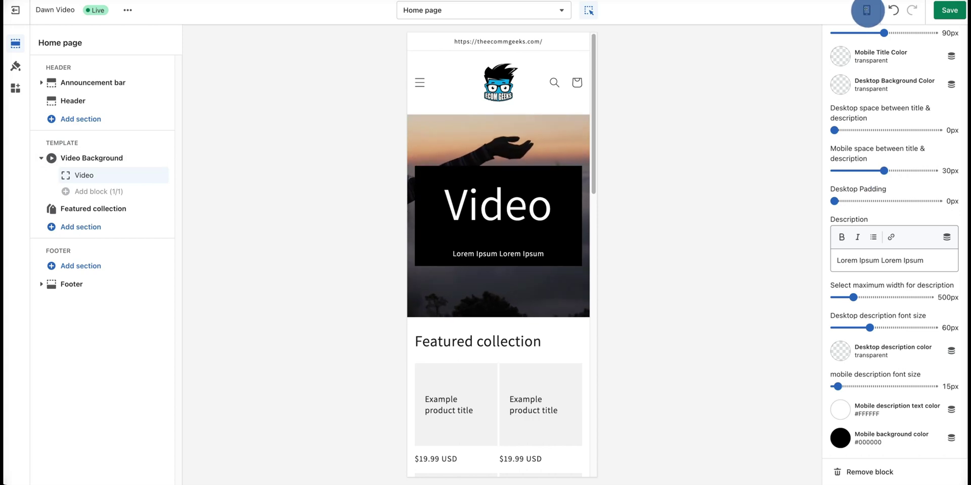
left_click(866, 12)
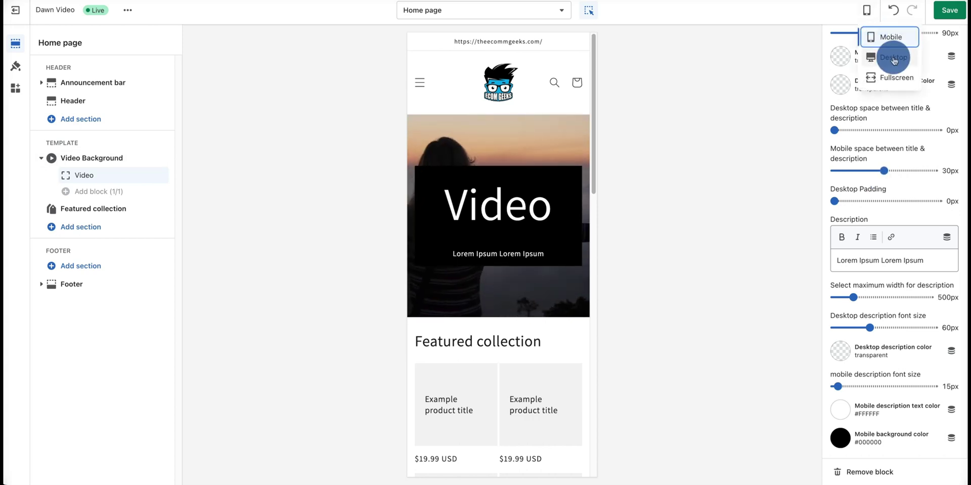
left_click(892, 59)
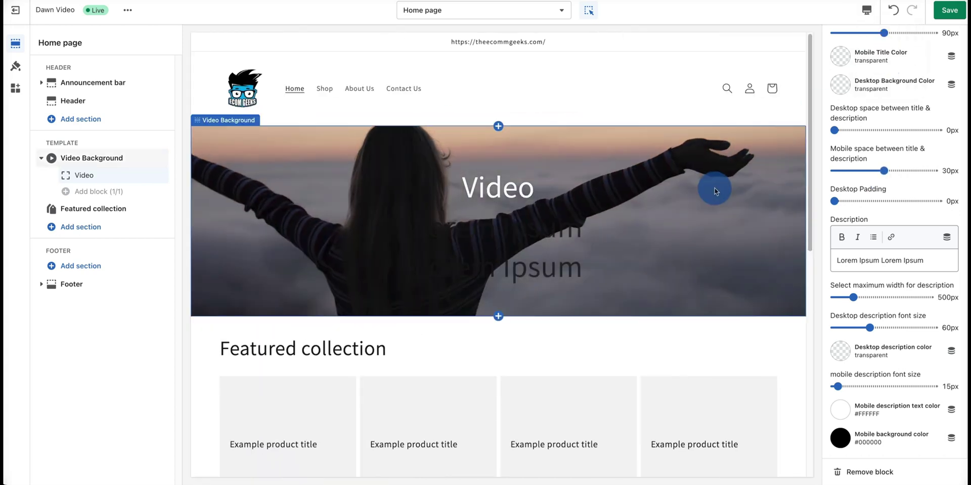
Set the Video slide's Desktop Height to 700px
scroll(880, 197, "up", 6)
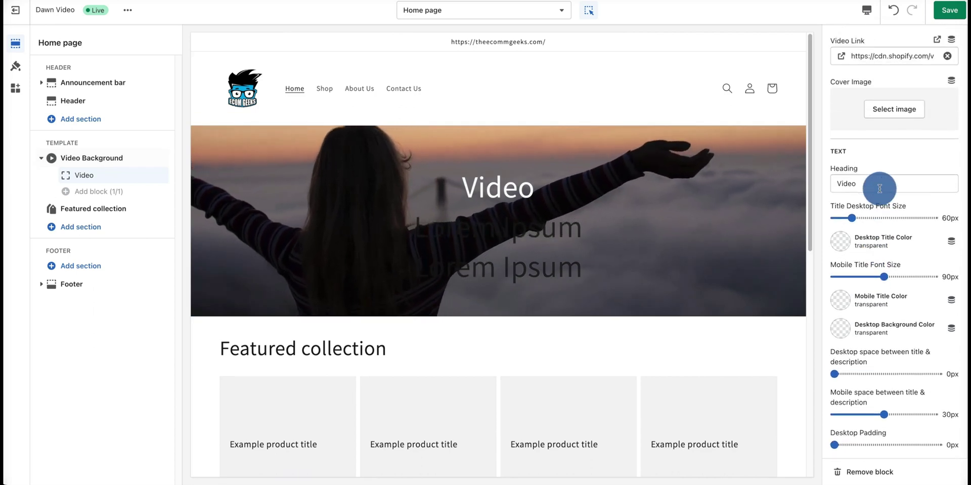
scroll(879, 189, "up", 2)
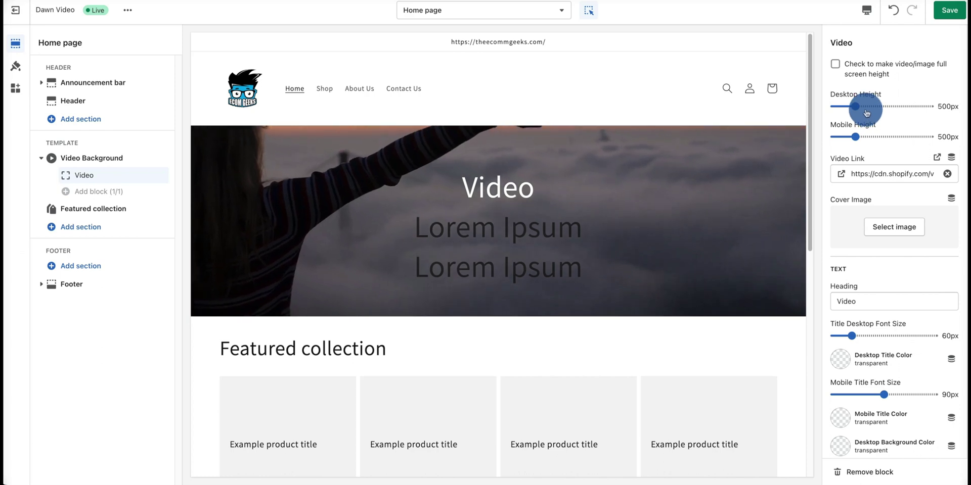
left_click_drag(869, 106, 888, 105)
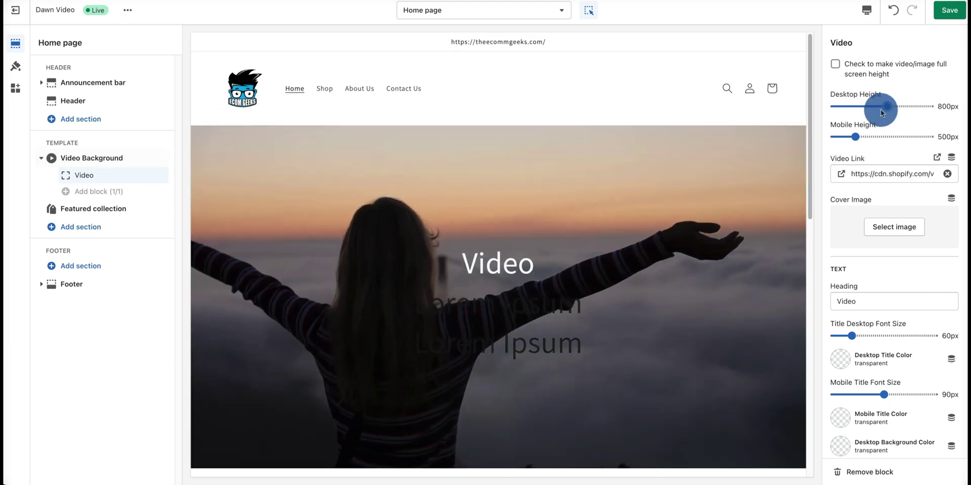
left_click_drag(881, 112, 879, 107)
Set the desktop Video heading colour to red #FF0000
scroll(882, 116, "down", 4)
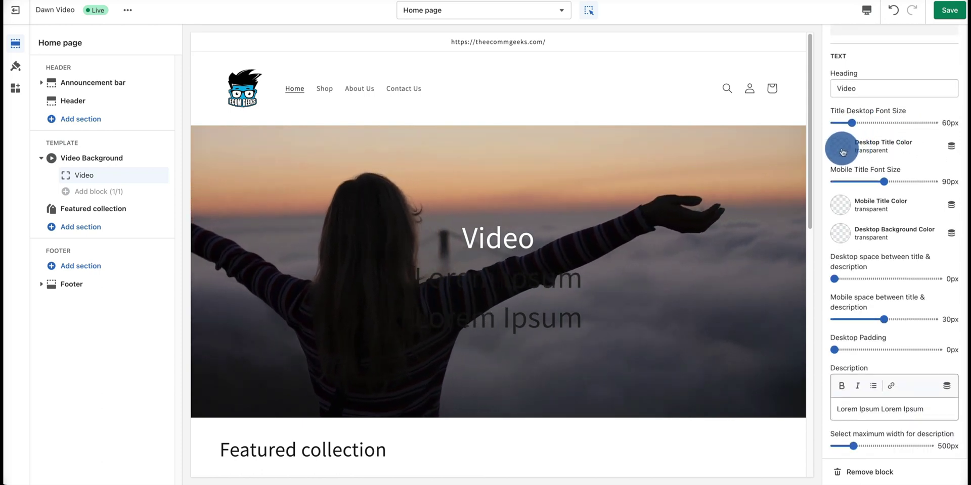
left_click(841, 151)
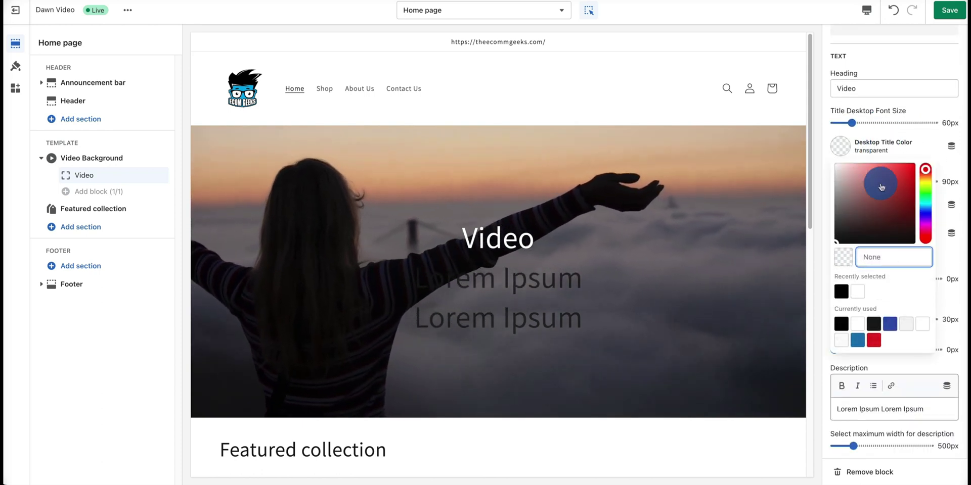
left_click(916, 165)
left_click(916, 156)
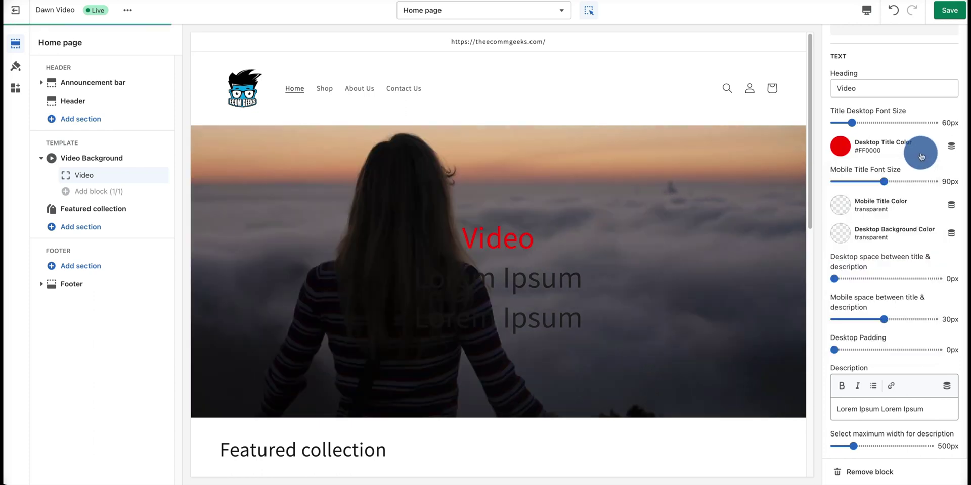
Give the desktop text background box a dark grey #4F4F4F colour
scroll(914, 155, "down", 1)
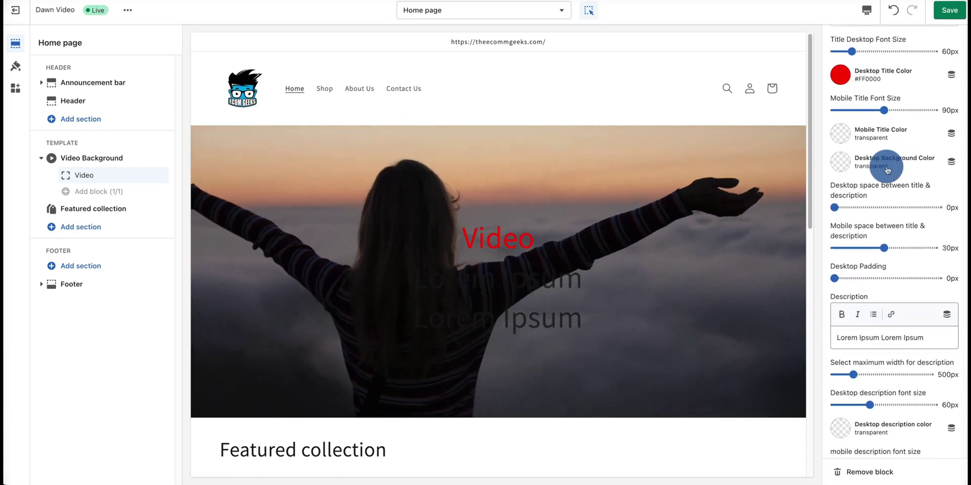
left_click(845, 175)
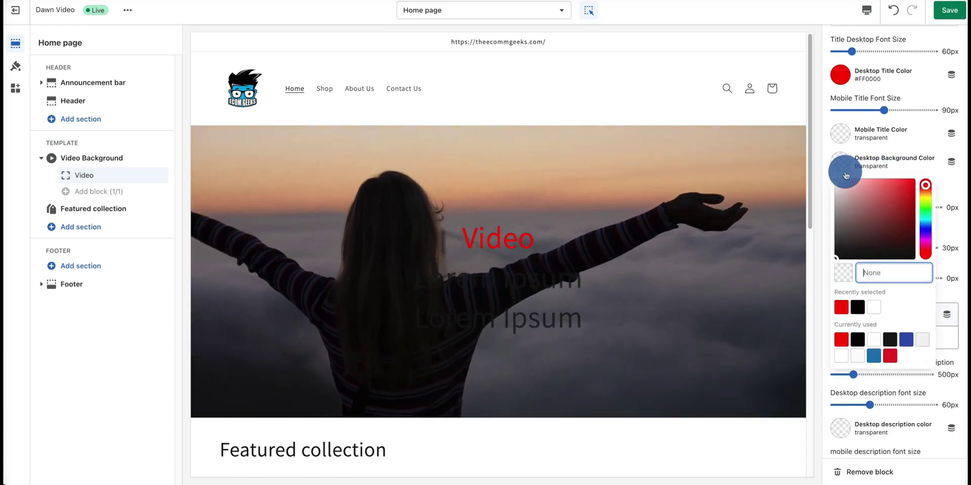
left_click(835, 209)
left_click(835, 234)
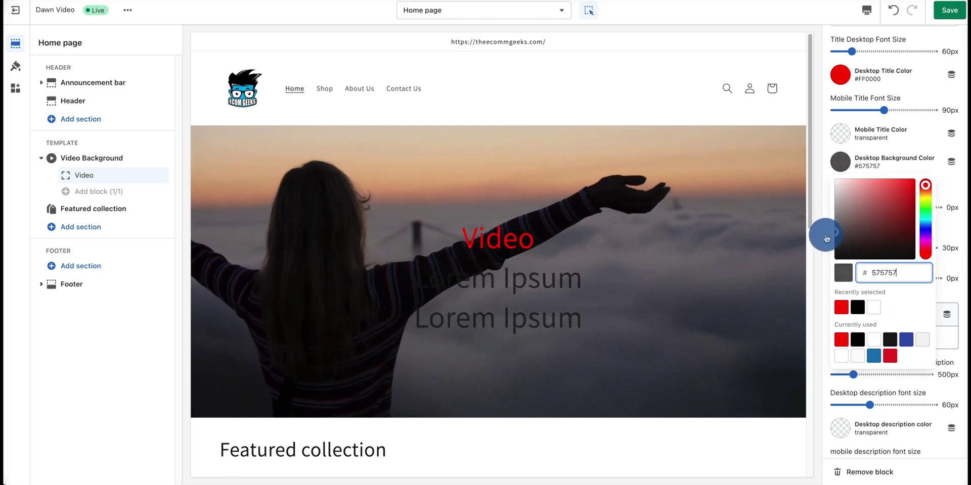
left_click(824, 234)
scroll(857, 214, "down", 1)
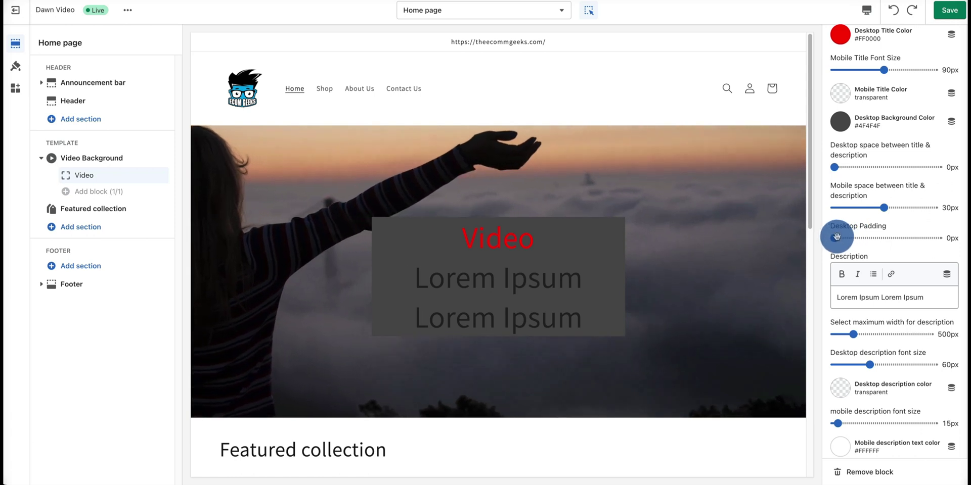
Set Desktop Padding to 25px and the description's maximum width to 600px
left_click_drag(848, 236, 875, 235)
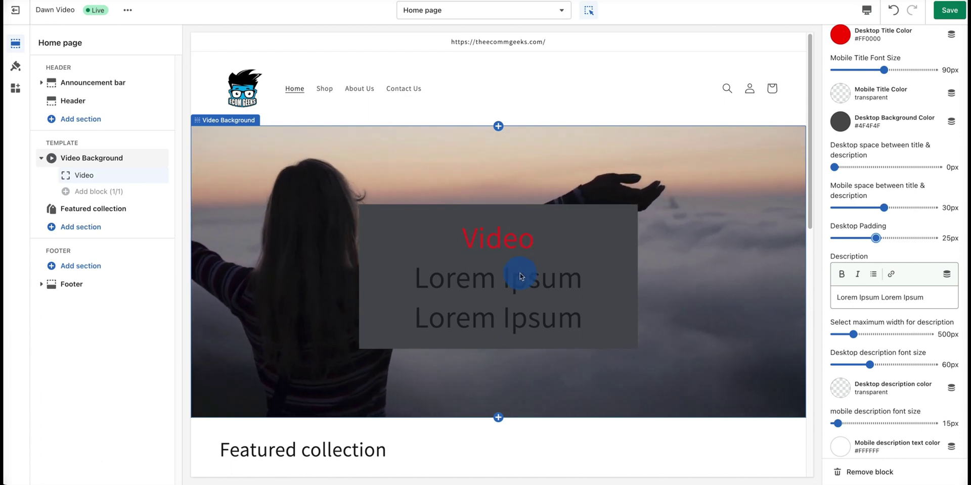
scroll(859, 283, "down", 1)
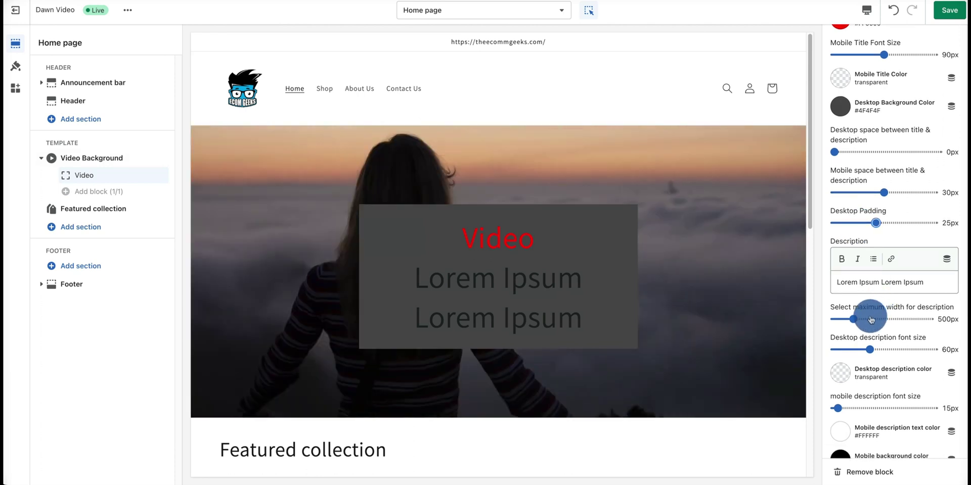
left_click_drag(869, 319, 840, 318)
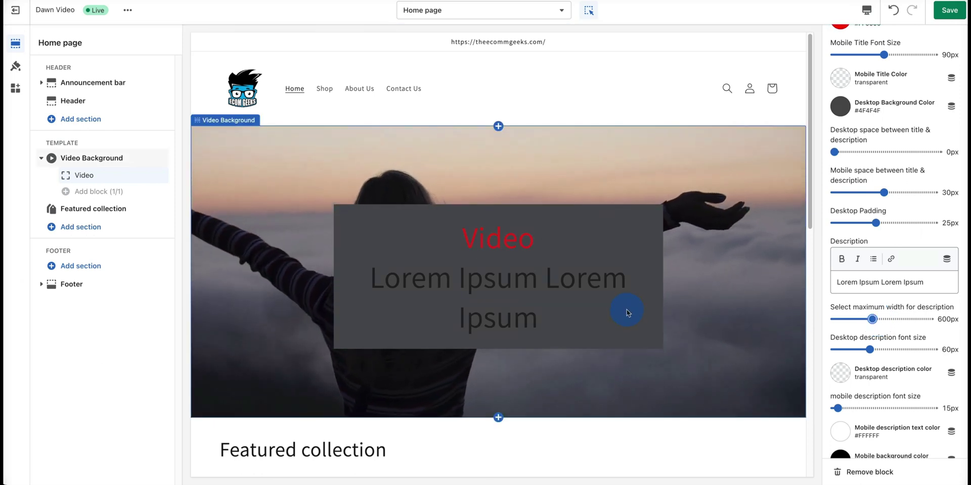
scroll(863, 138, "down", 4)
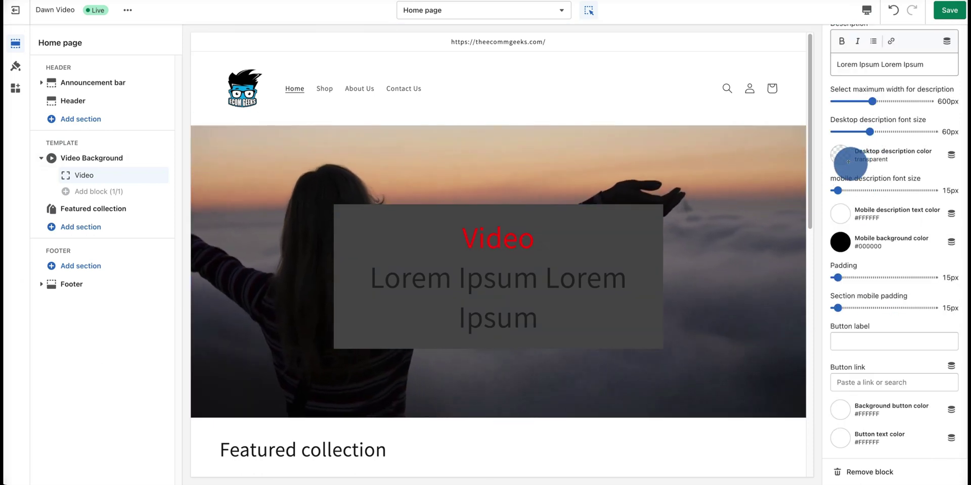
Save the Video Background changes to the Dawn home page
scroll(846, 149, "up", 10)
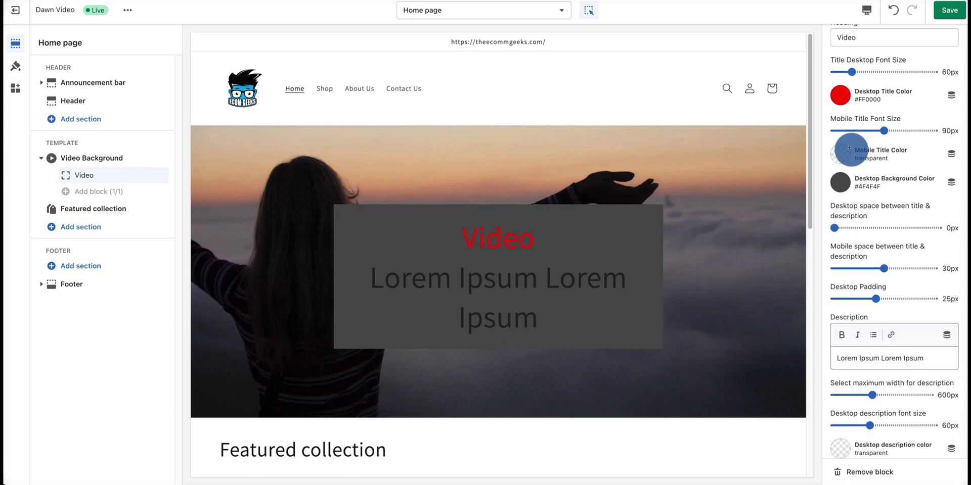
left_click(949, 18)
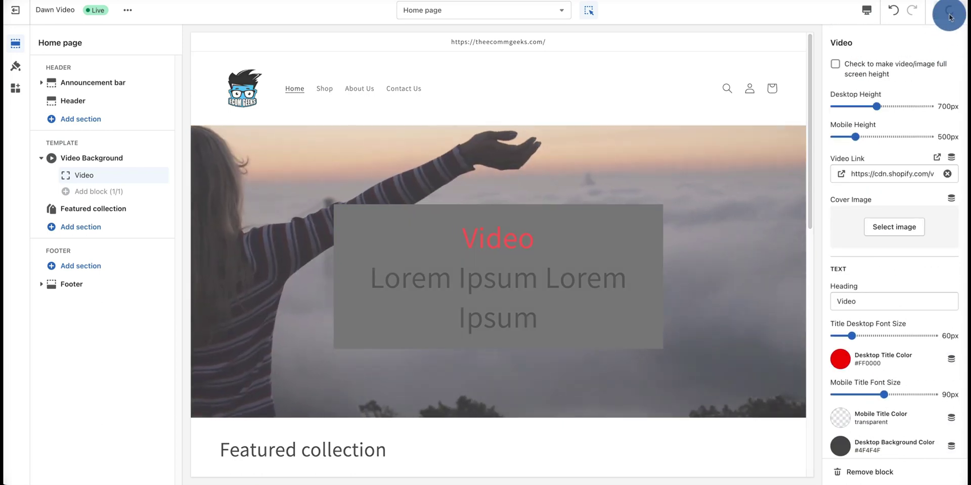